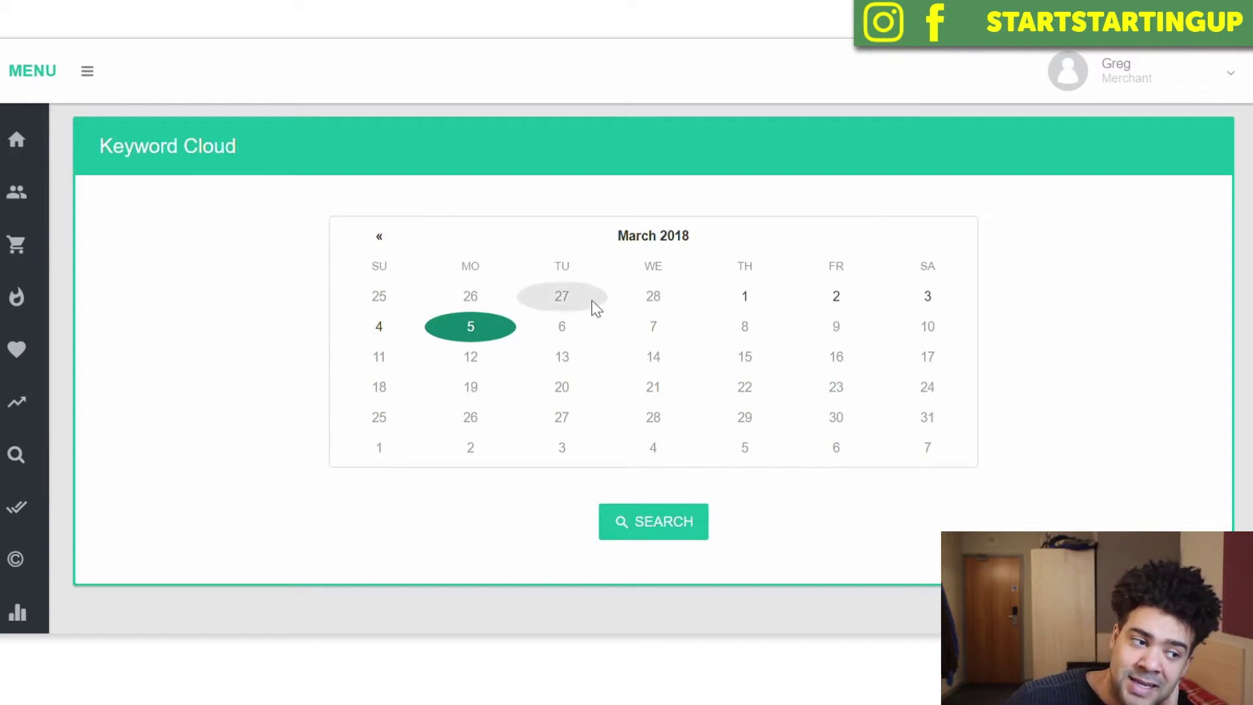
- Pick January 1, 2018 in the Keyword Cloud calendar and run the search
double_click(390, 245)
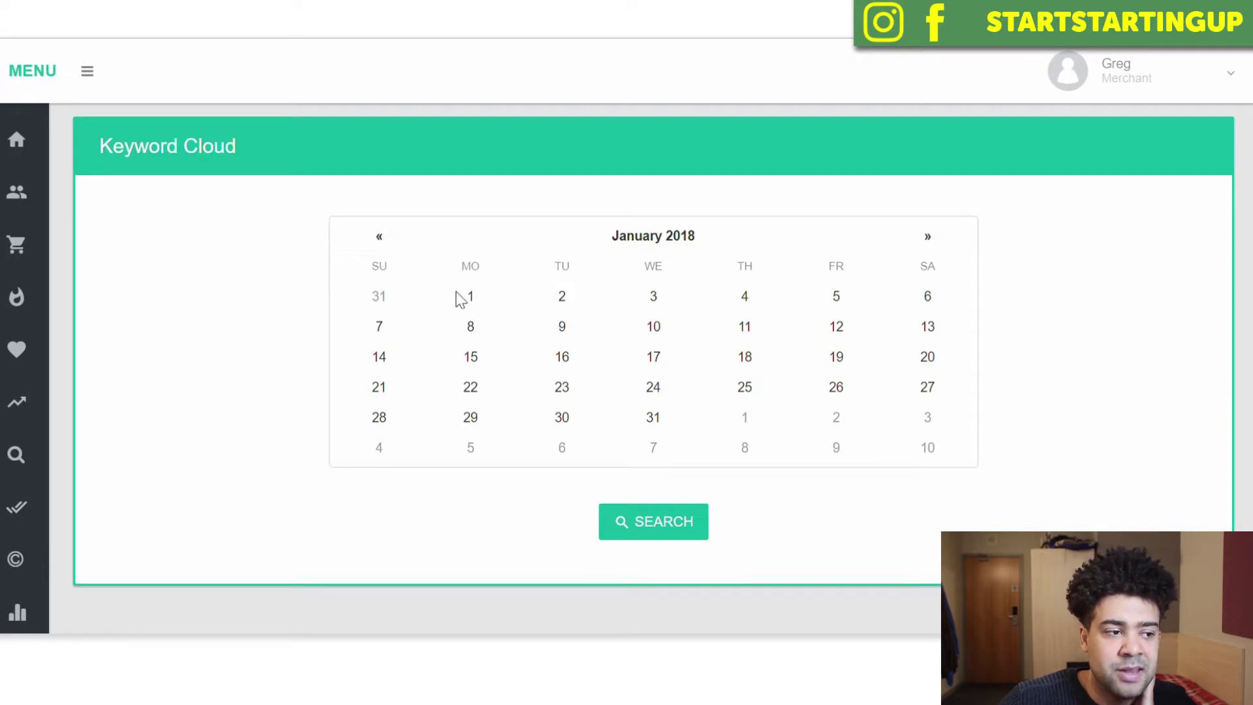
left_click(482, 306)
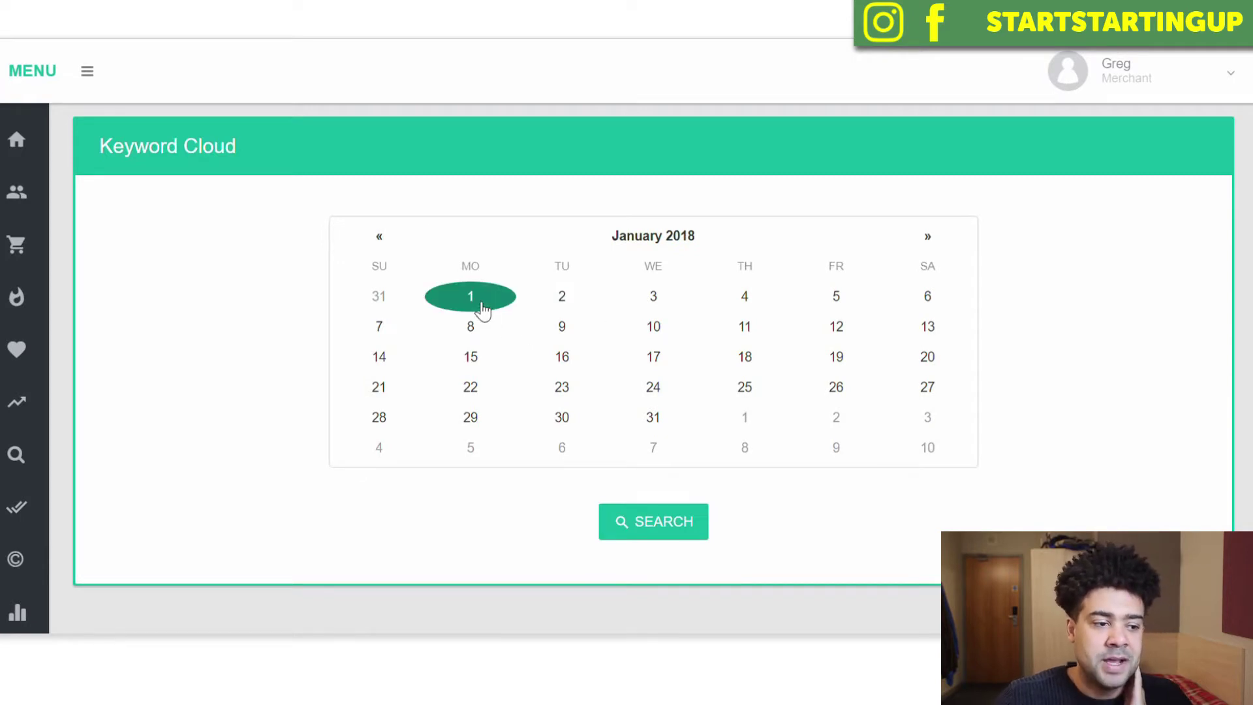
left_click(674, 529)
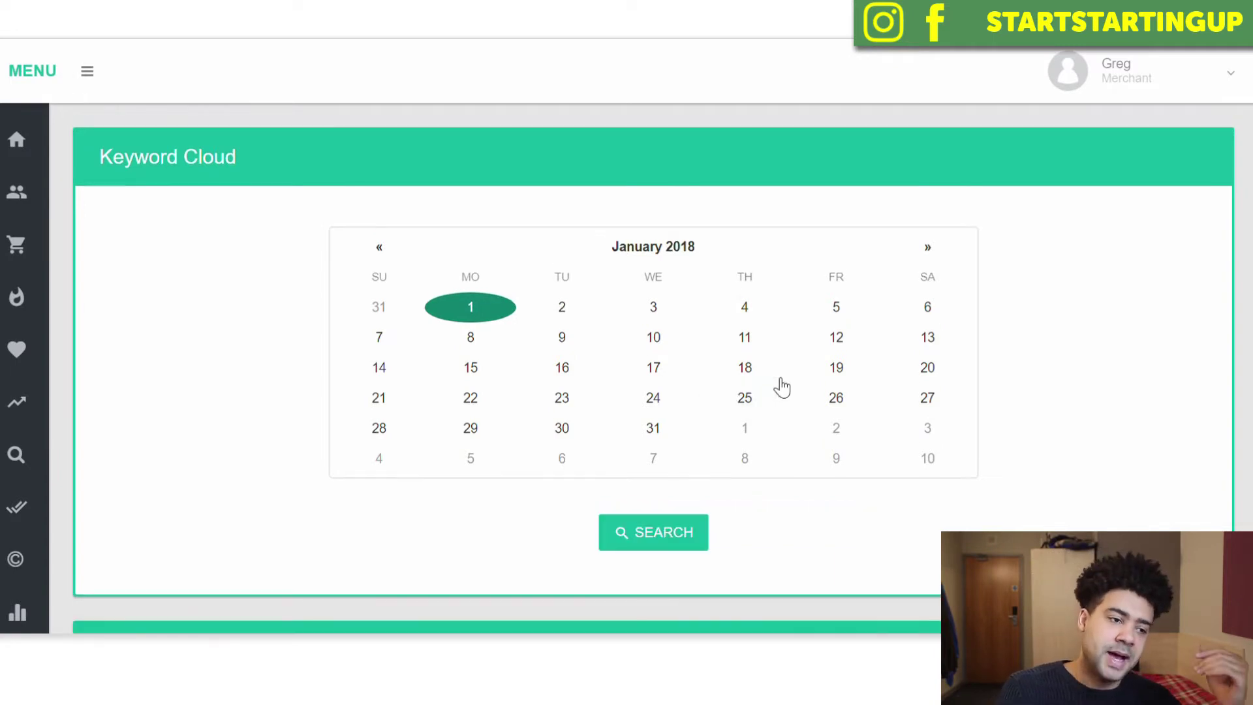
scroll(766, 380, "down", 6)
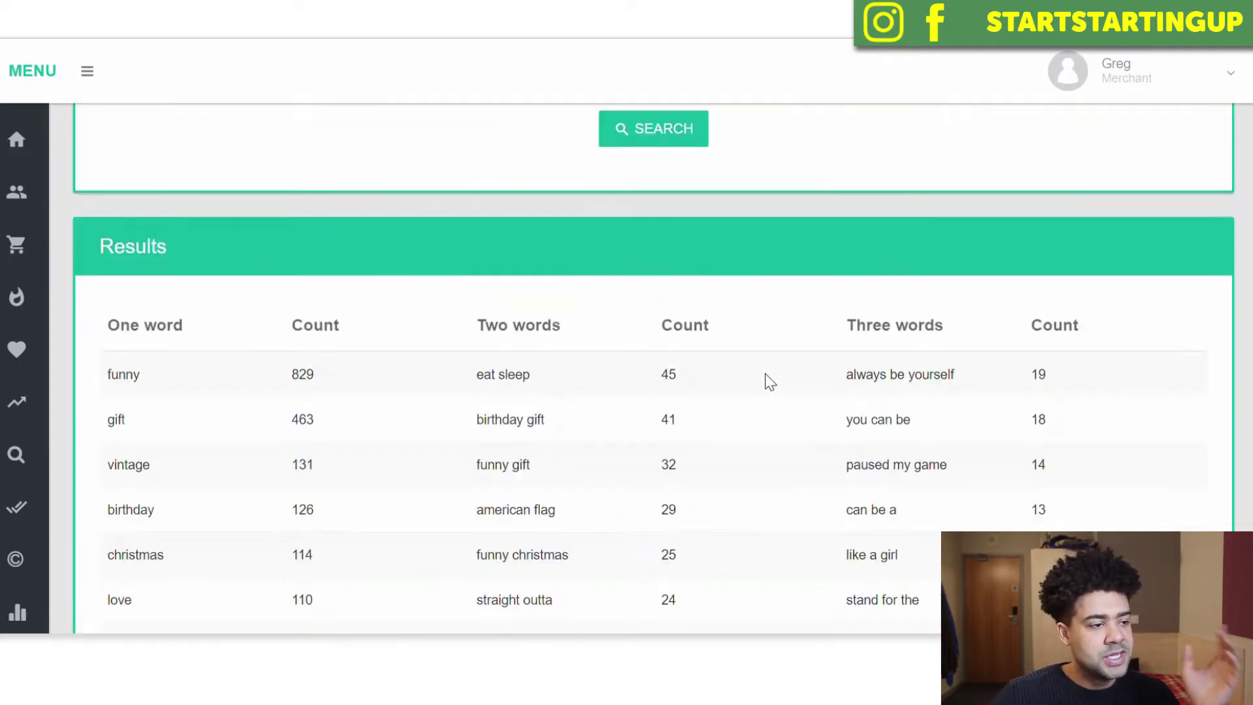
scroll(696, 385, "up", 3)
scroll(696, 380, "up", 3)
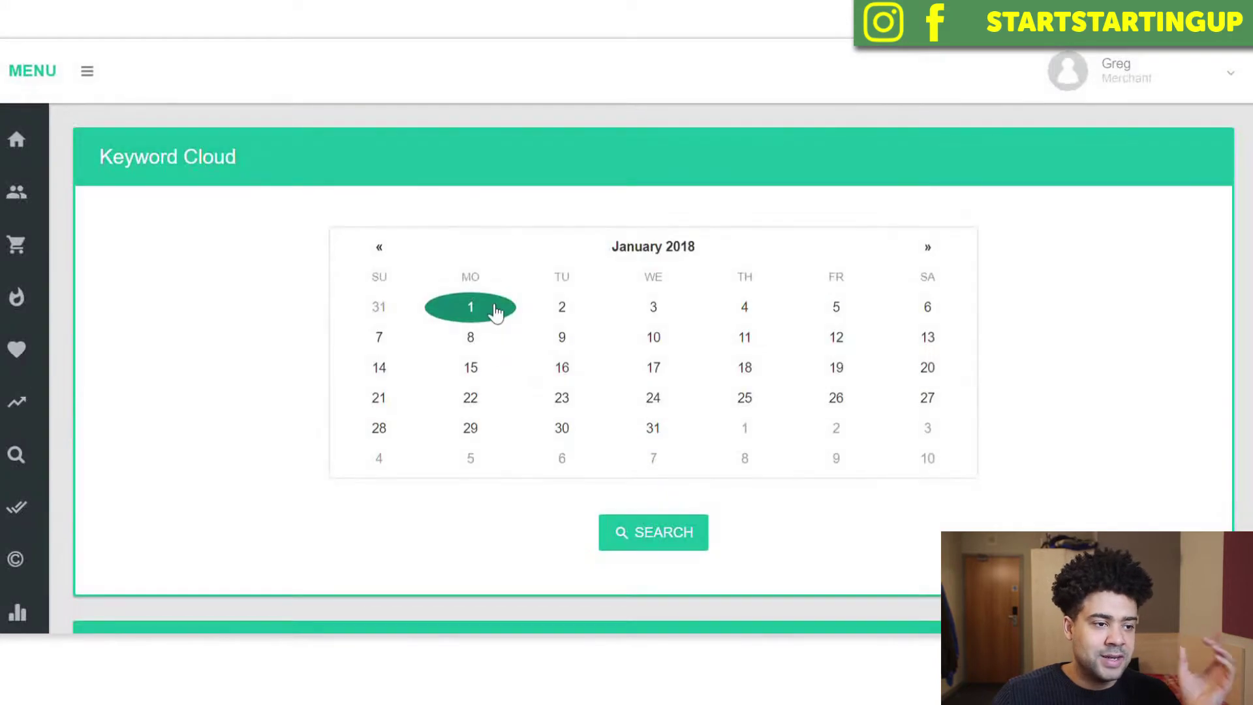
scroll(411, 389, "down", 5)
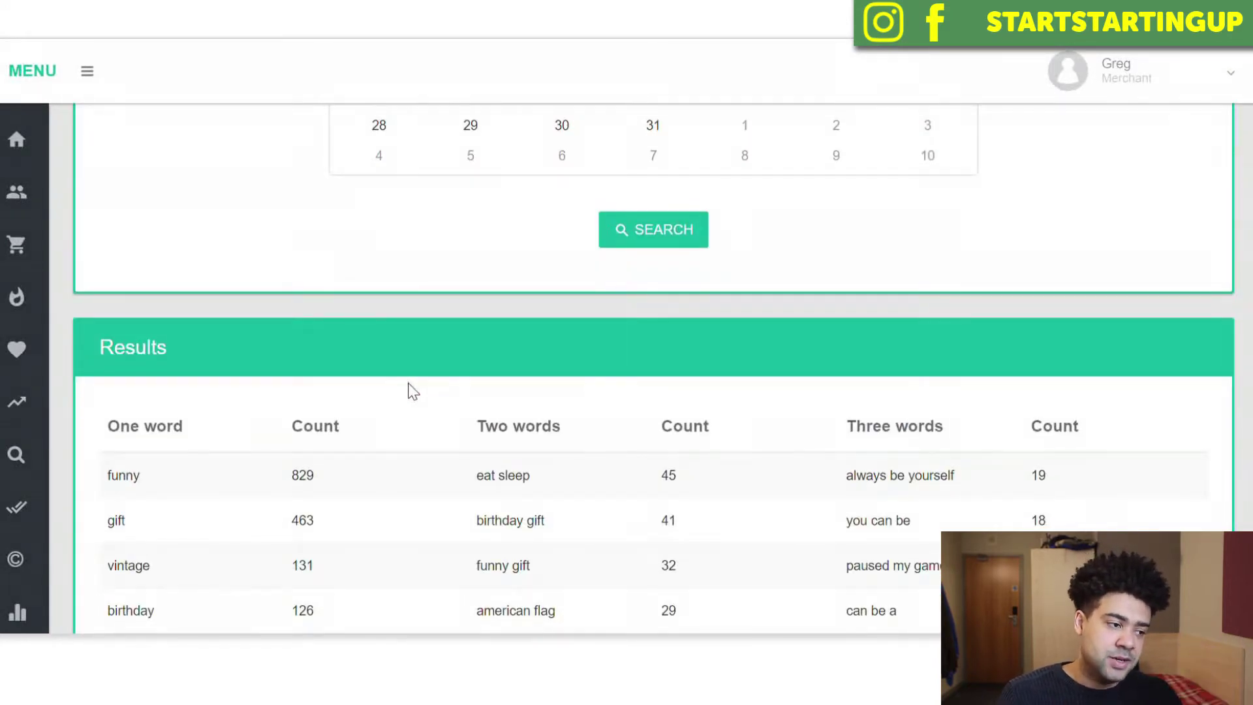
scroll(412, 391, "down", 5)
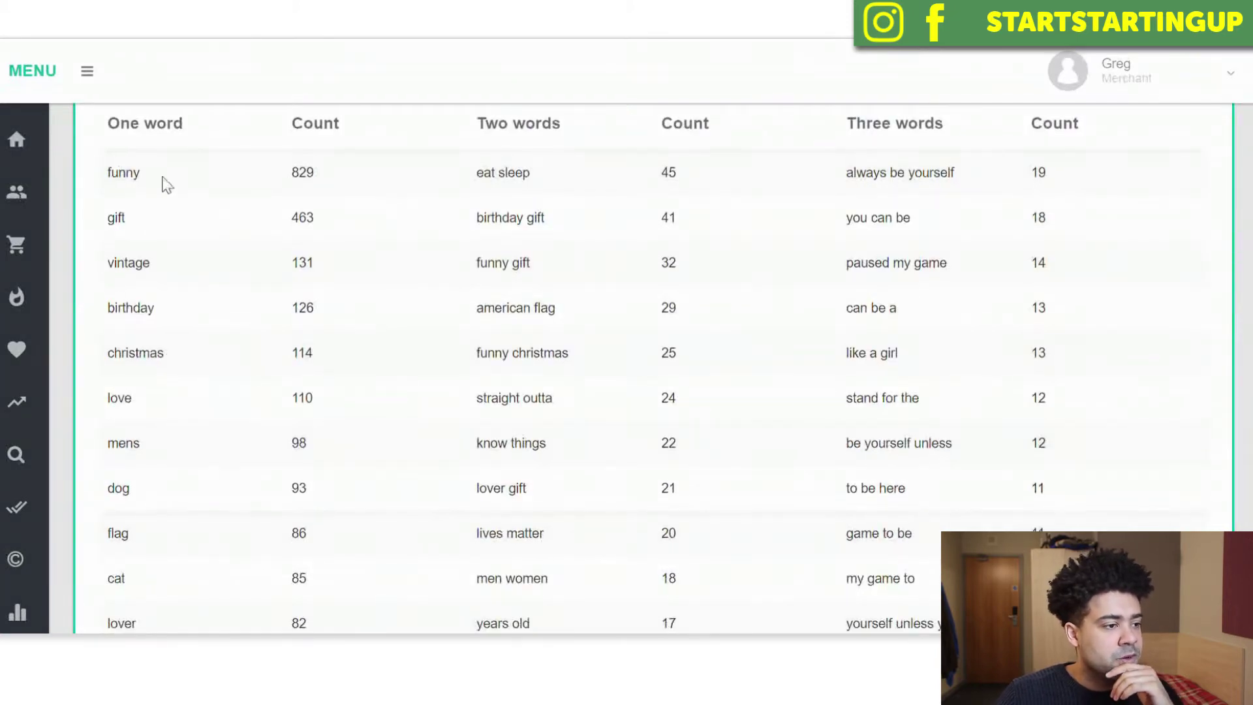
scroll(140, 463, "down", 5)
scroll(155, 460, "up", 8)
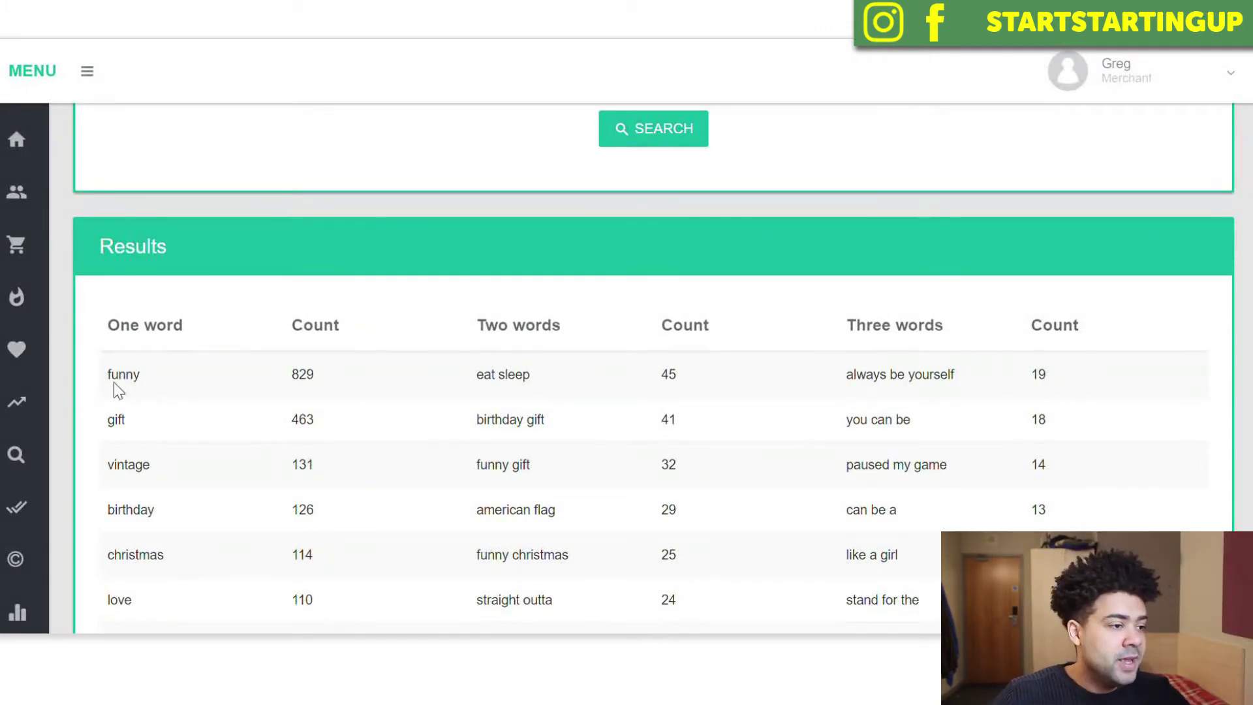
left_click_drag(106, 373, 147, 382)
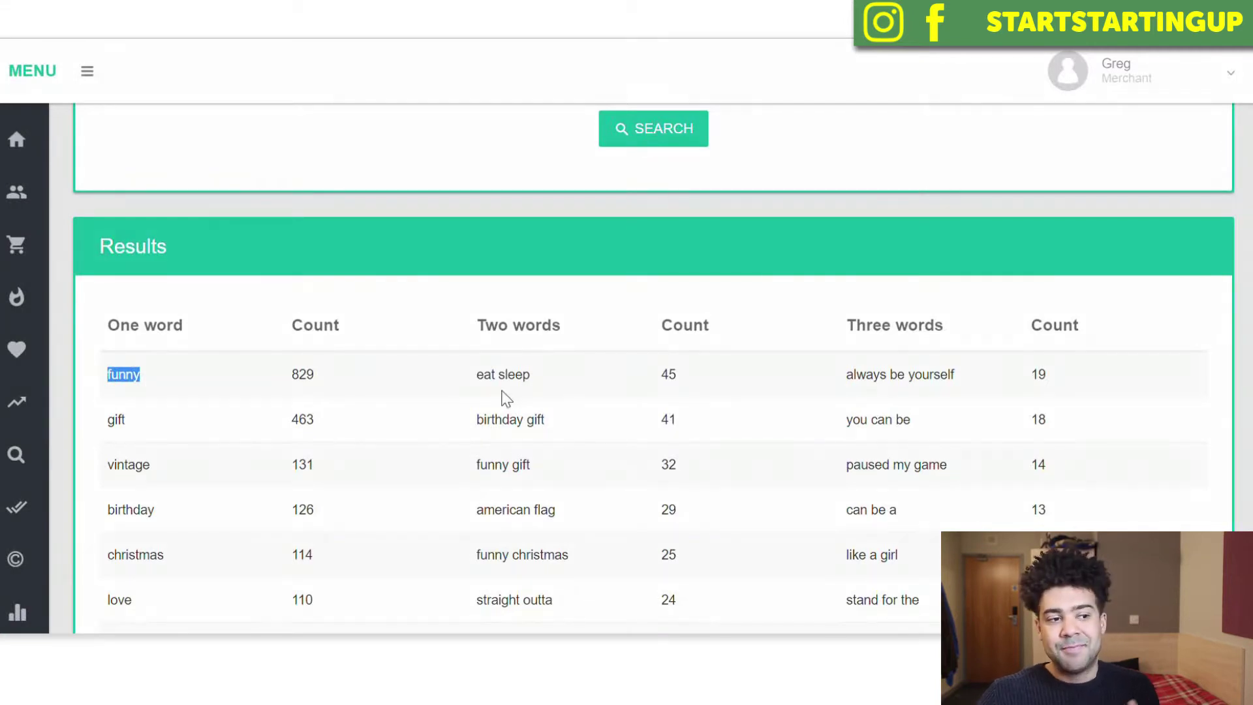
left_click_drag(476, 376, 531, 384)
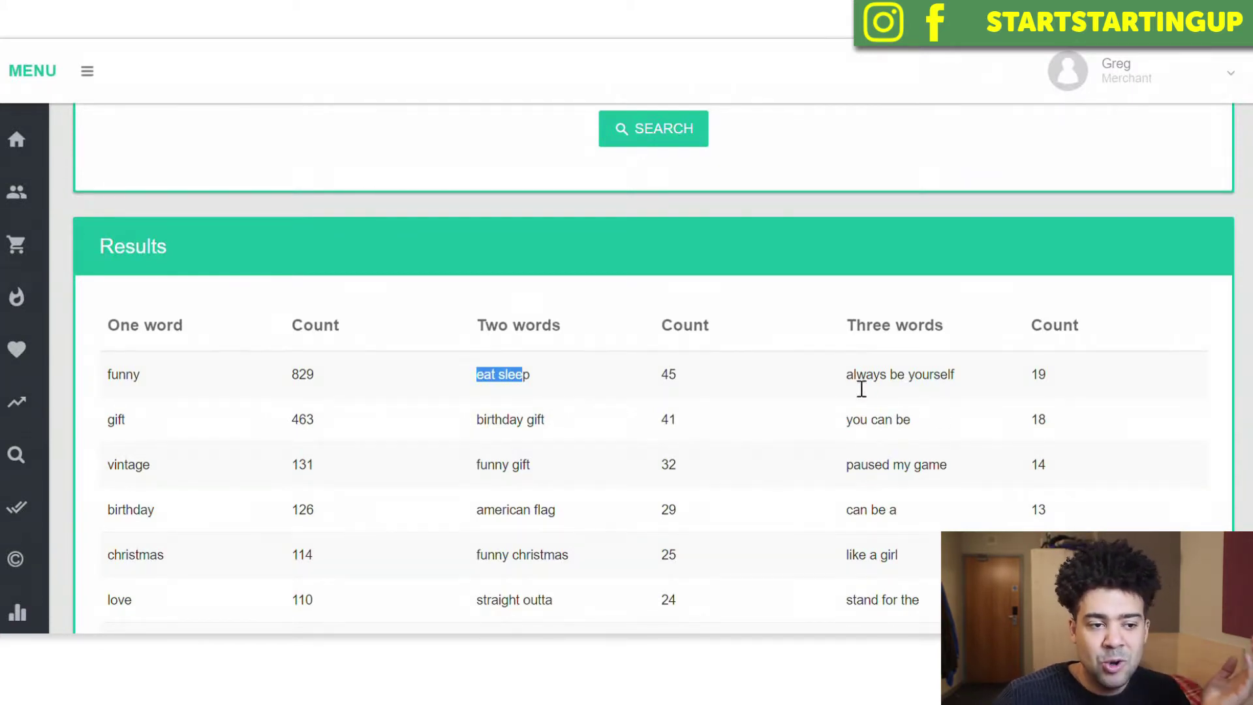
left_click_drag(847, 376, 971, 383)
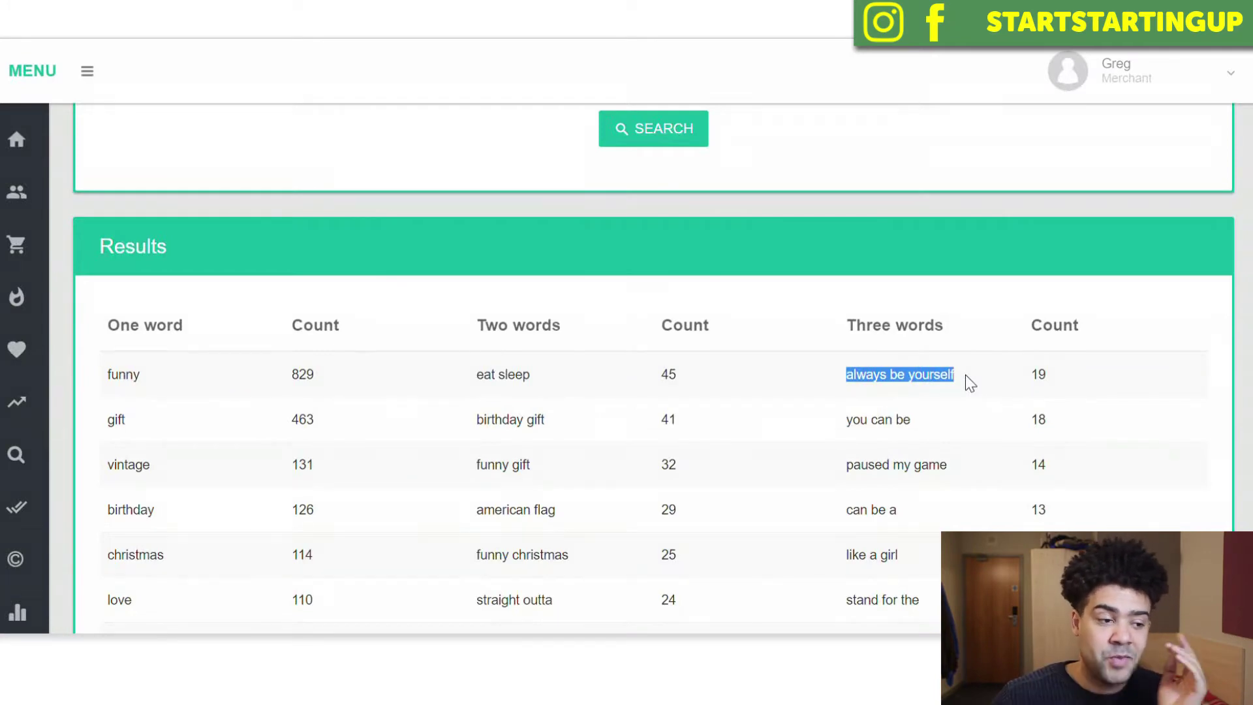
scroll(965, 375, "down", 3)
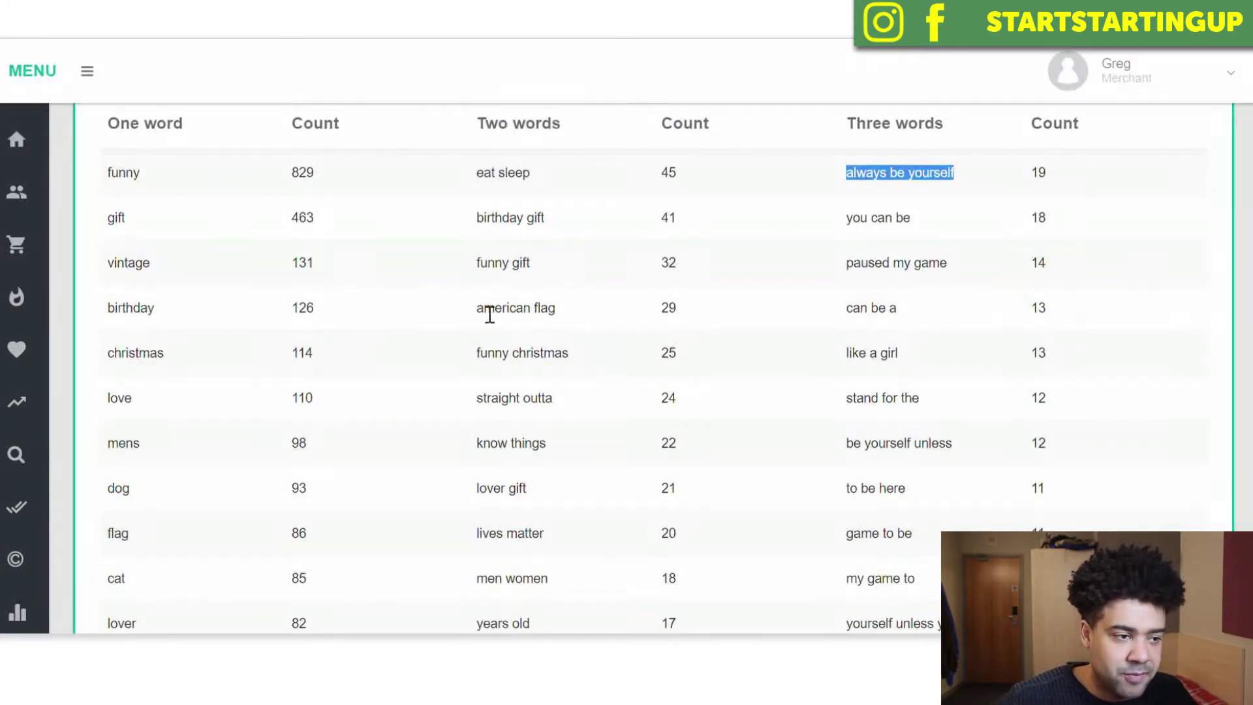
left_click_drag(477, 312, 570, 316)
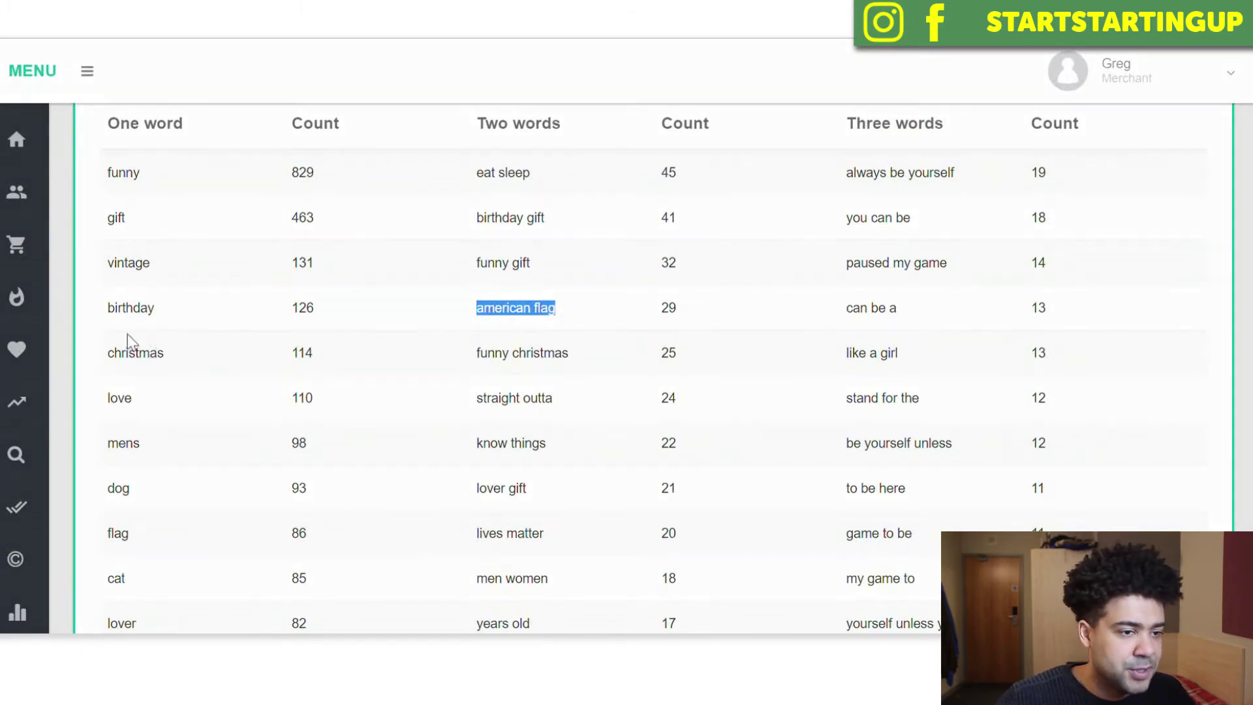
scroll(934, 324, "up", 4)
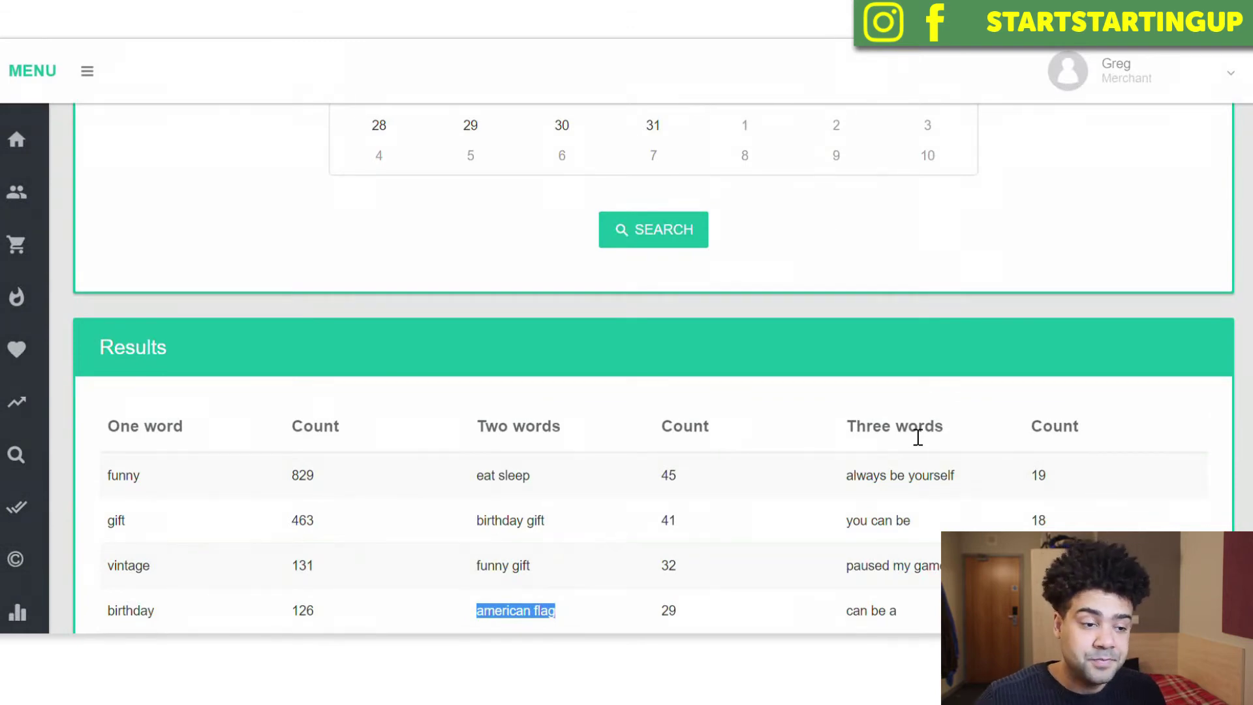
- Choose November 1, 2017 in the Keyword Cloud calendar and run the search
scroll(931, 394, "up", 5)
left_click(381, 256)
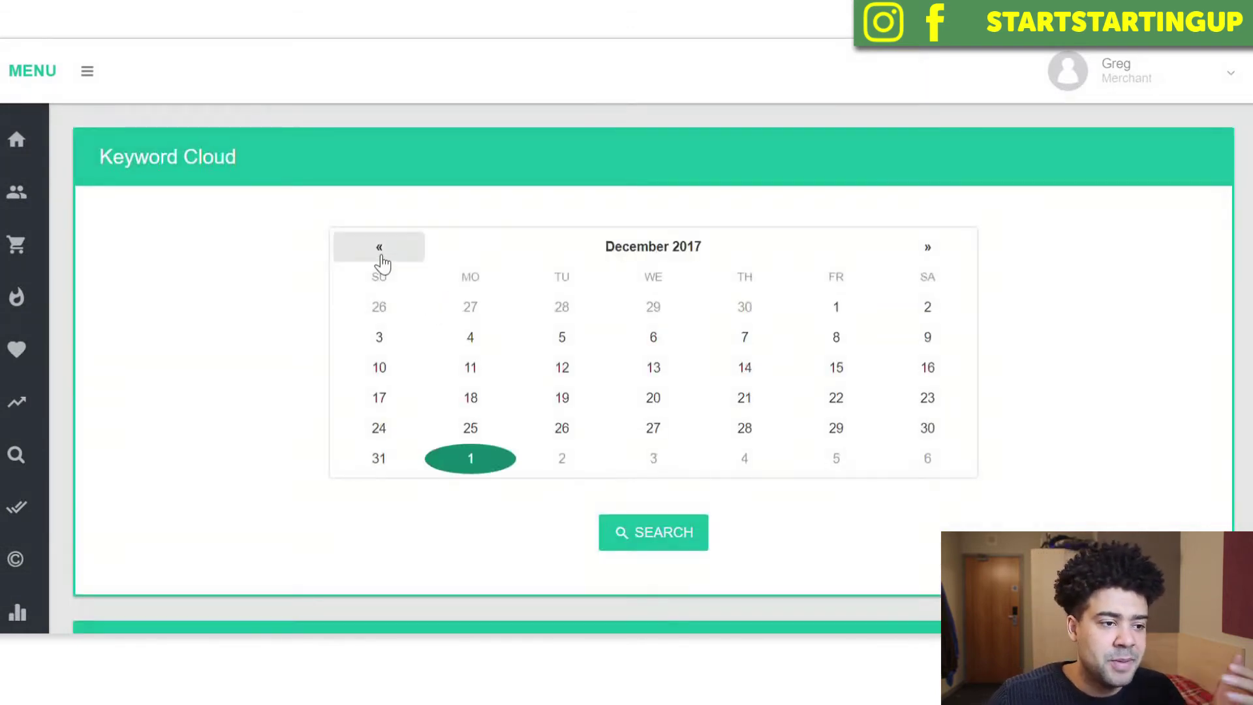
left_click(381, 256)
left_click(381, 256)
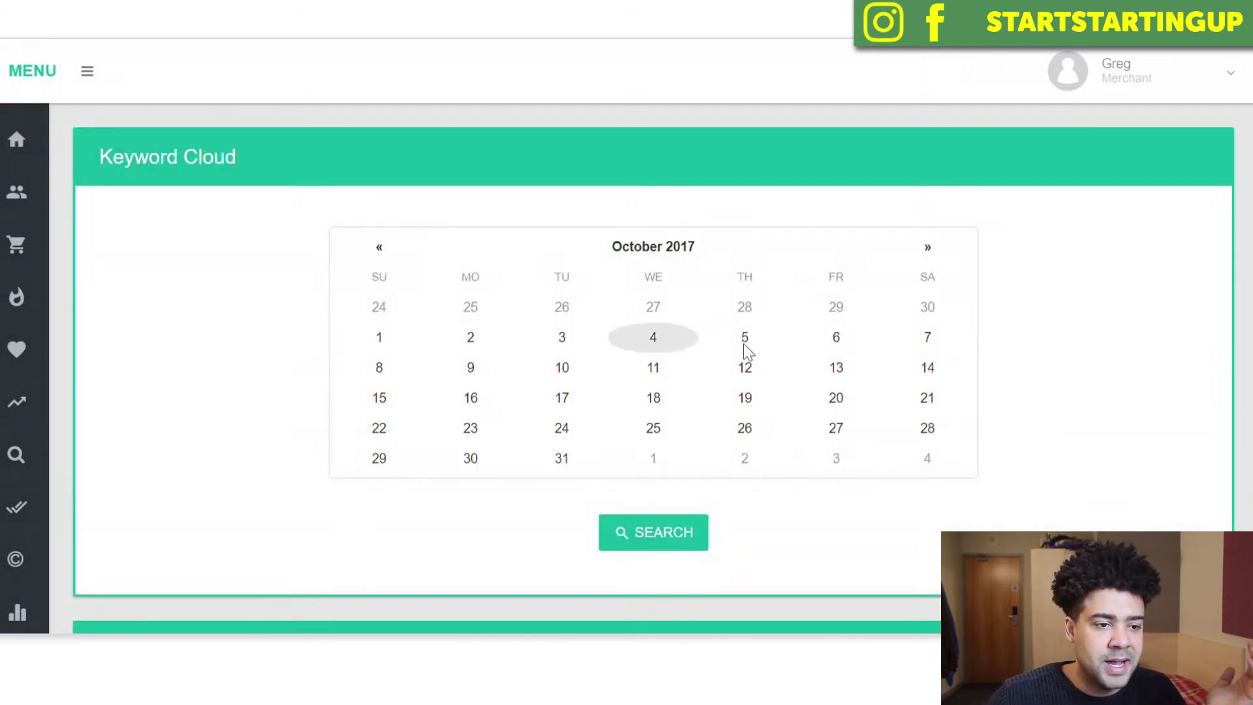
left_click(940, 248)
left_click(654, 310)
left_click(672, 546)
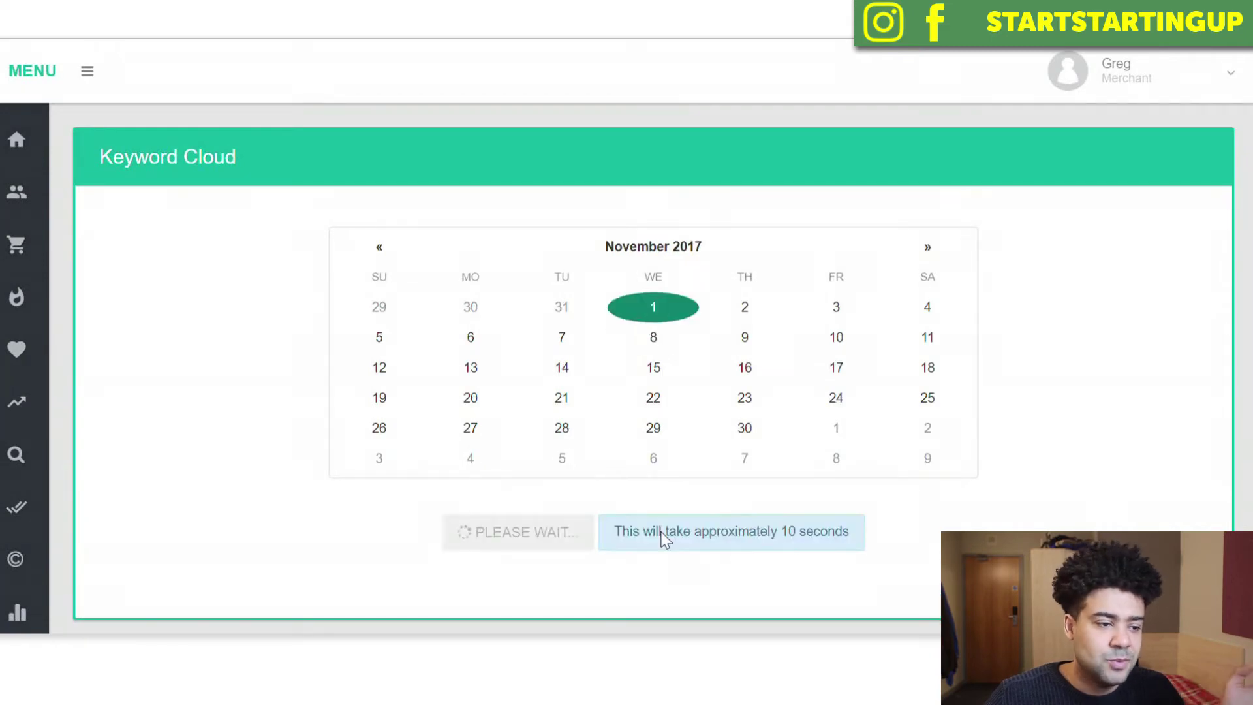
- Review the November 1 results: funny 1218, halloween costume 188, are born in 39
scroll(956, 411, "down", 3)
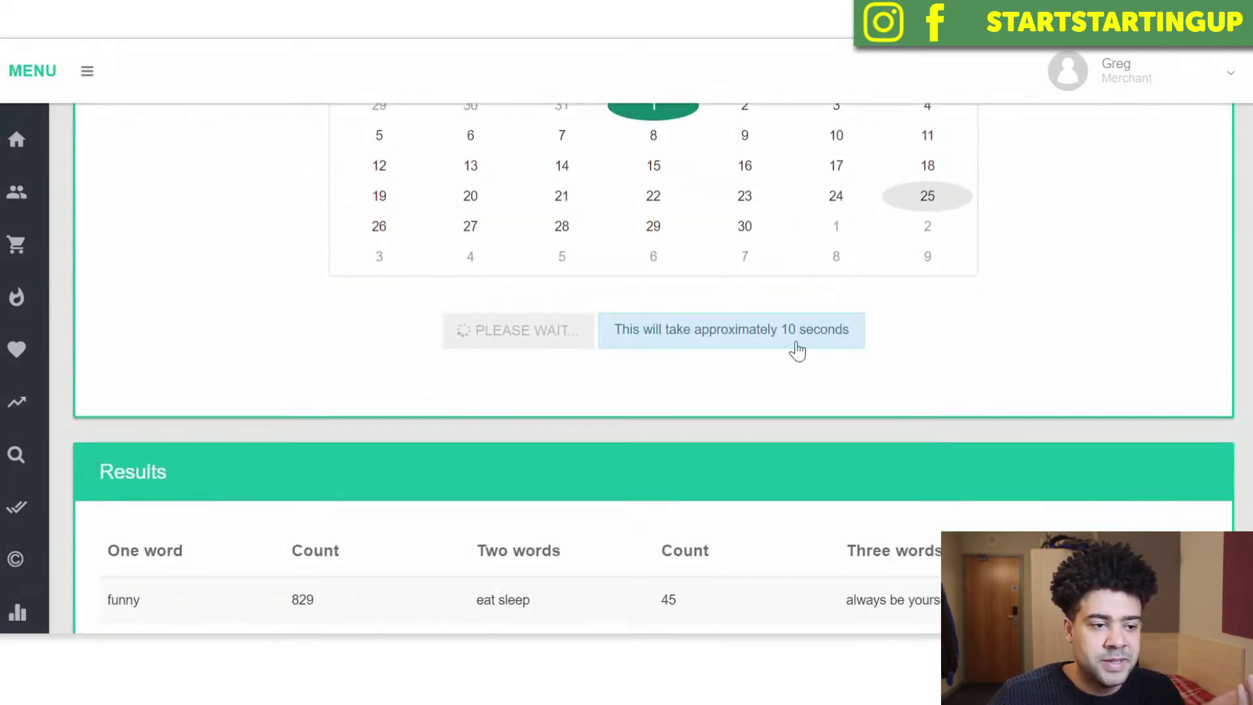
scroll(821, 361, "down", 3)
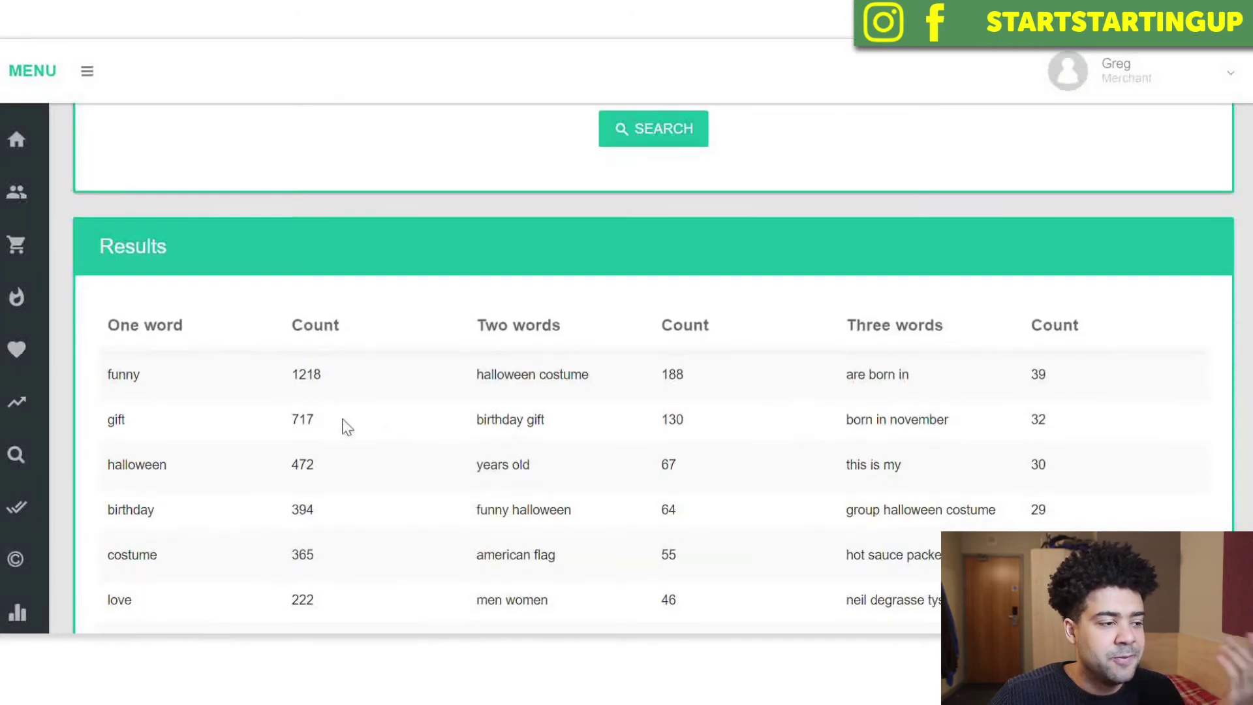
left_click_drag(107, 375, 150, 374)
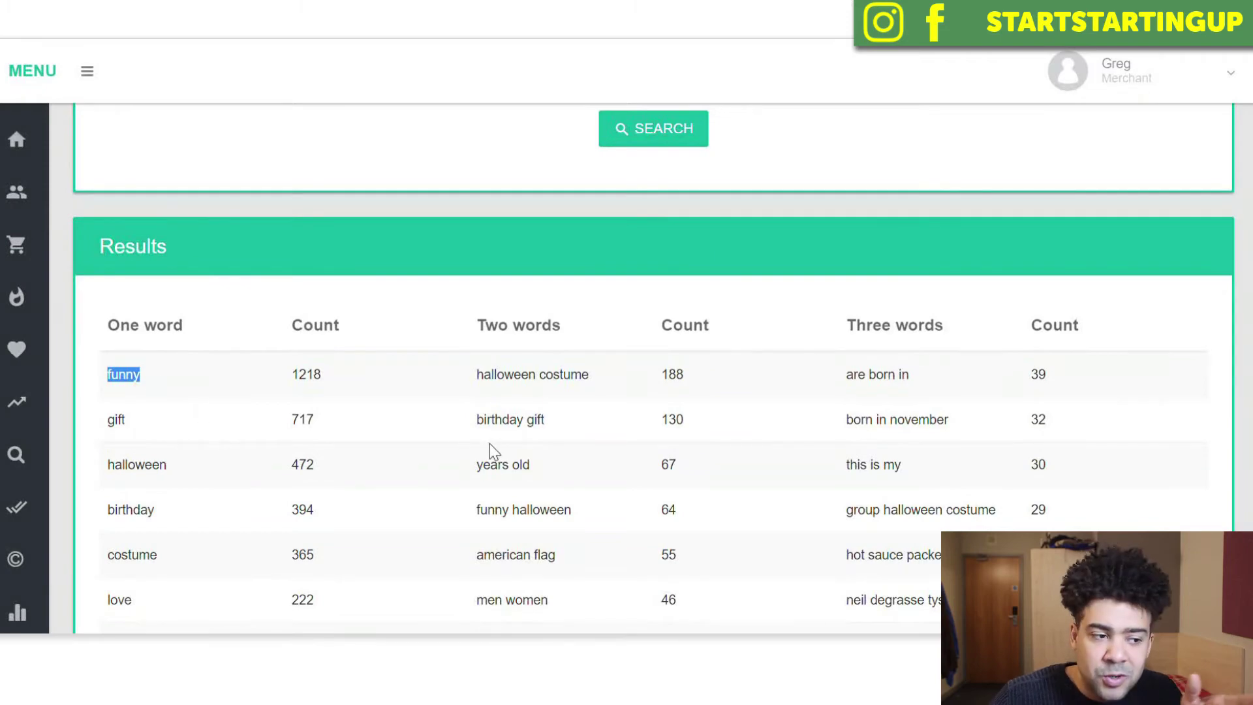
left_click_drag(476, 375, 591, 392)
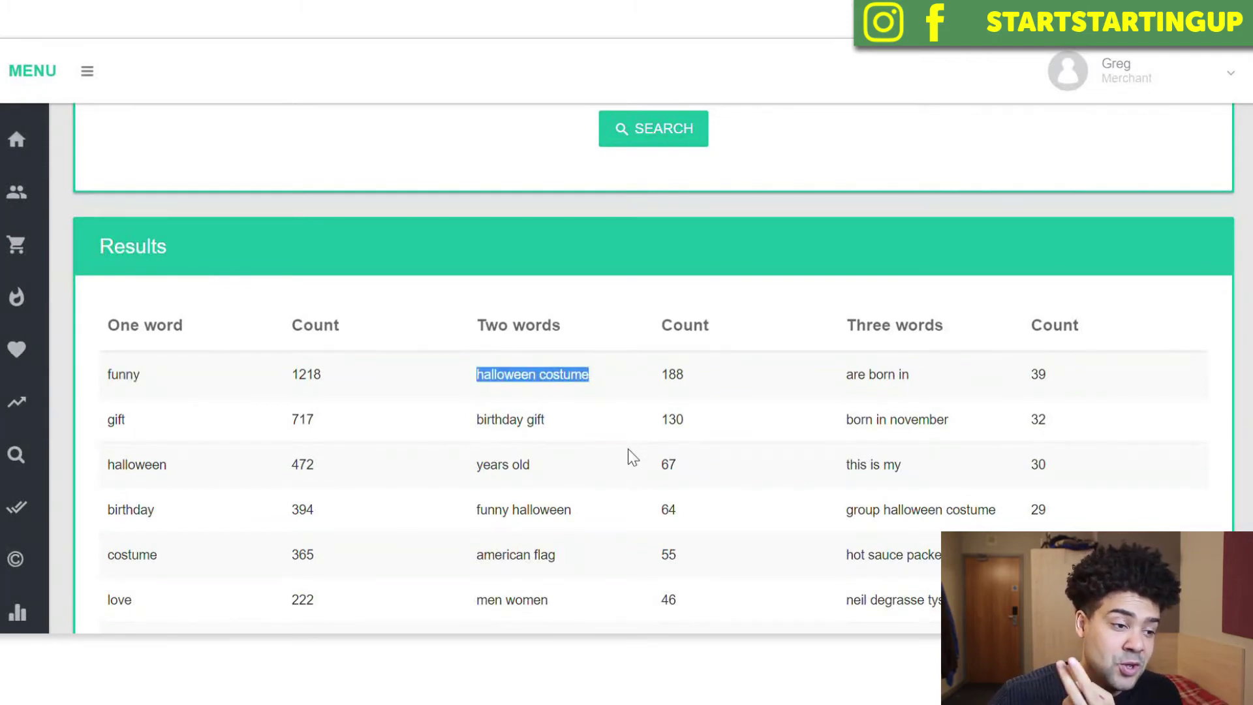
scroll(792, 450, "up", 6)
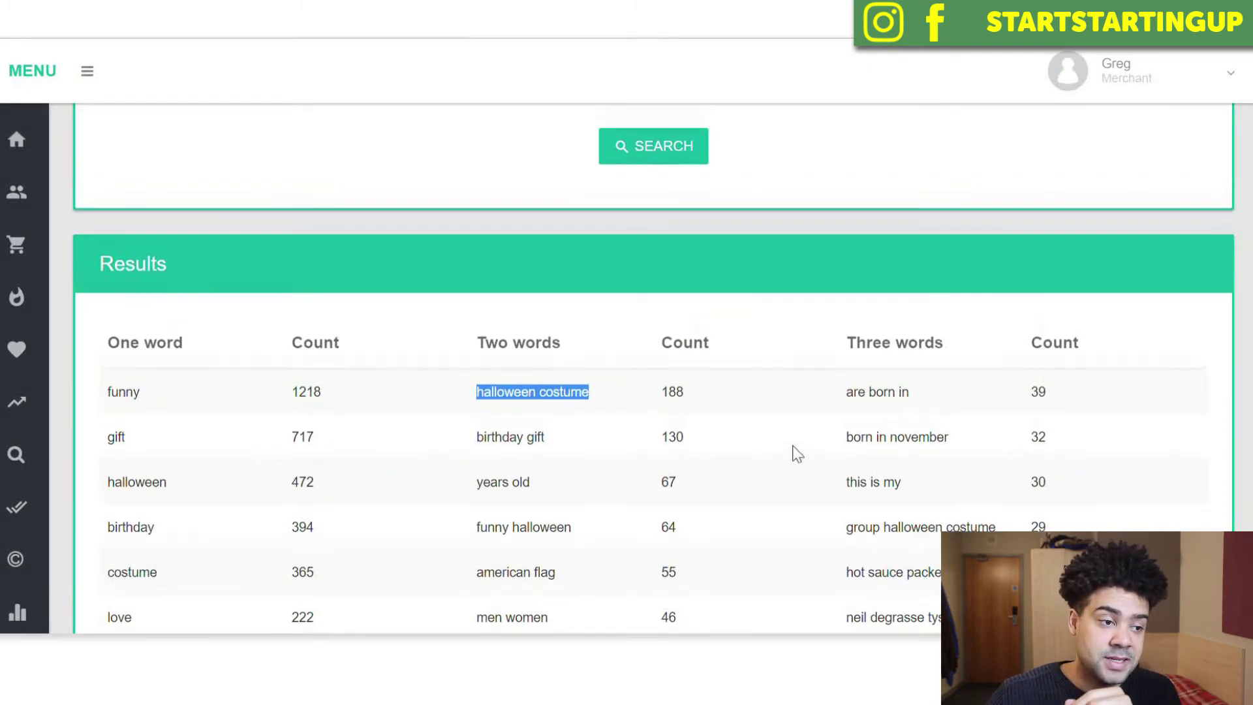
scroll(691, 346, "down", 6)
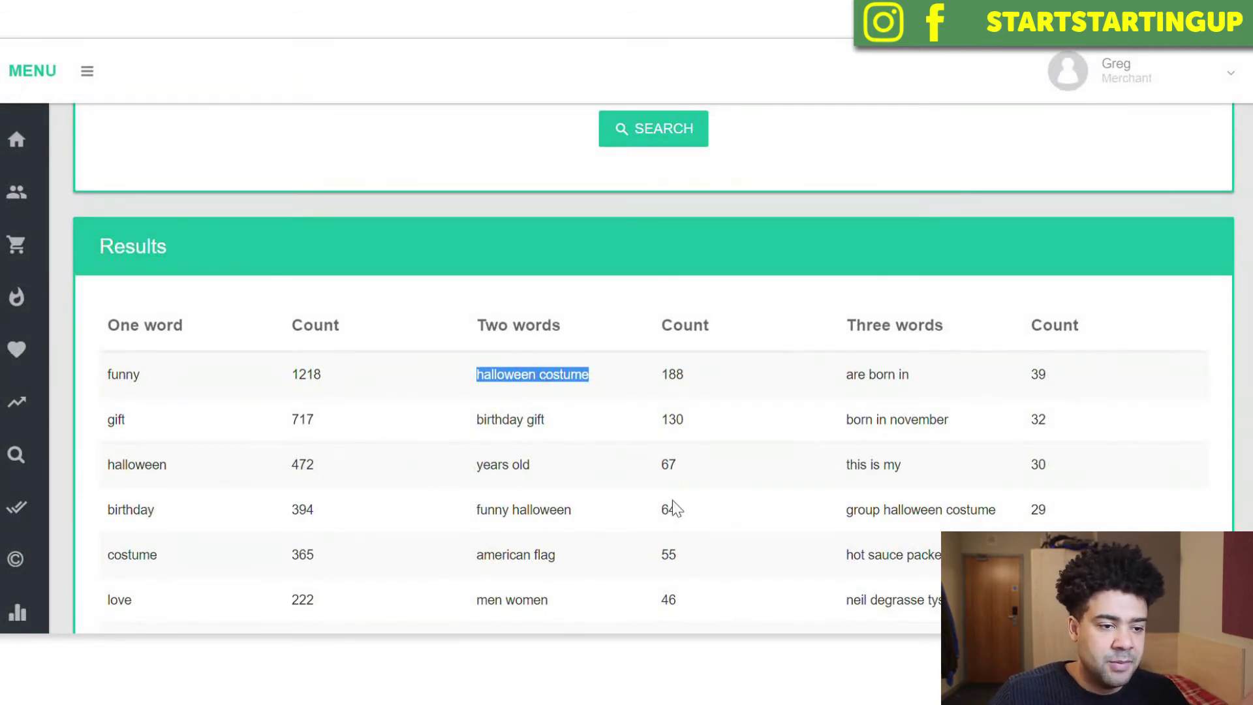
left_click_drag(847, 421, 920, 430)
left_click_drag(848, 377, 911, 385)
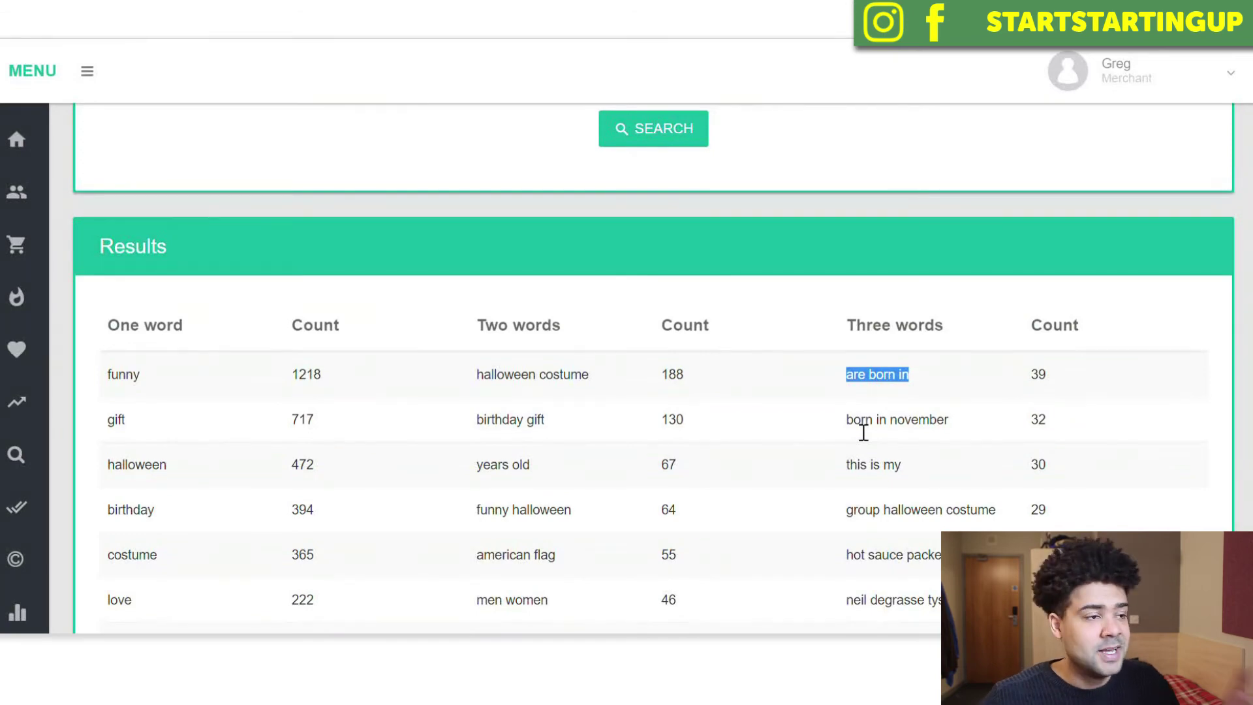
scroll(515, 431, "up", 5)
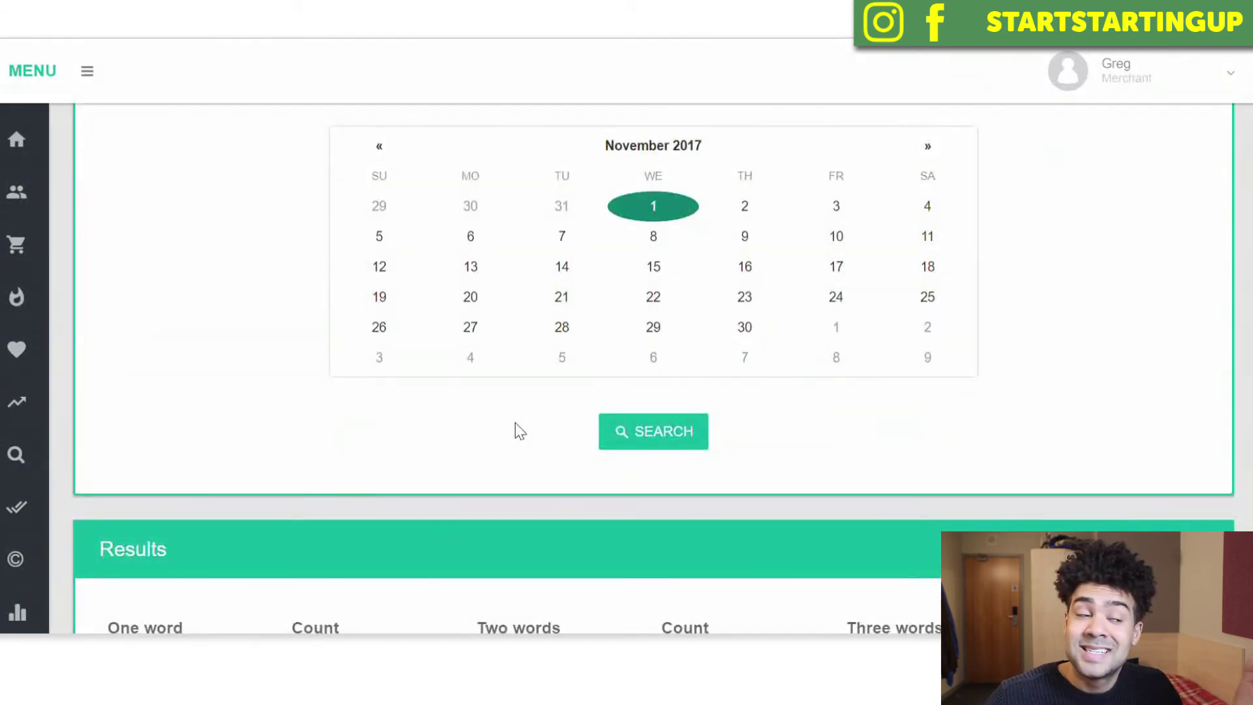
scroll(272, 322, "up", 2)
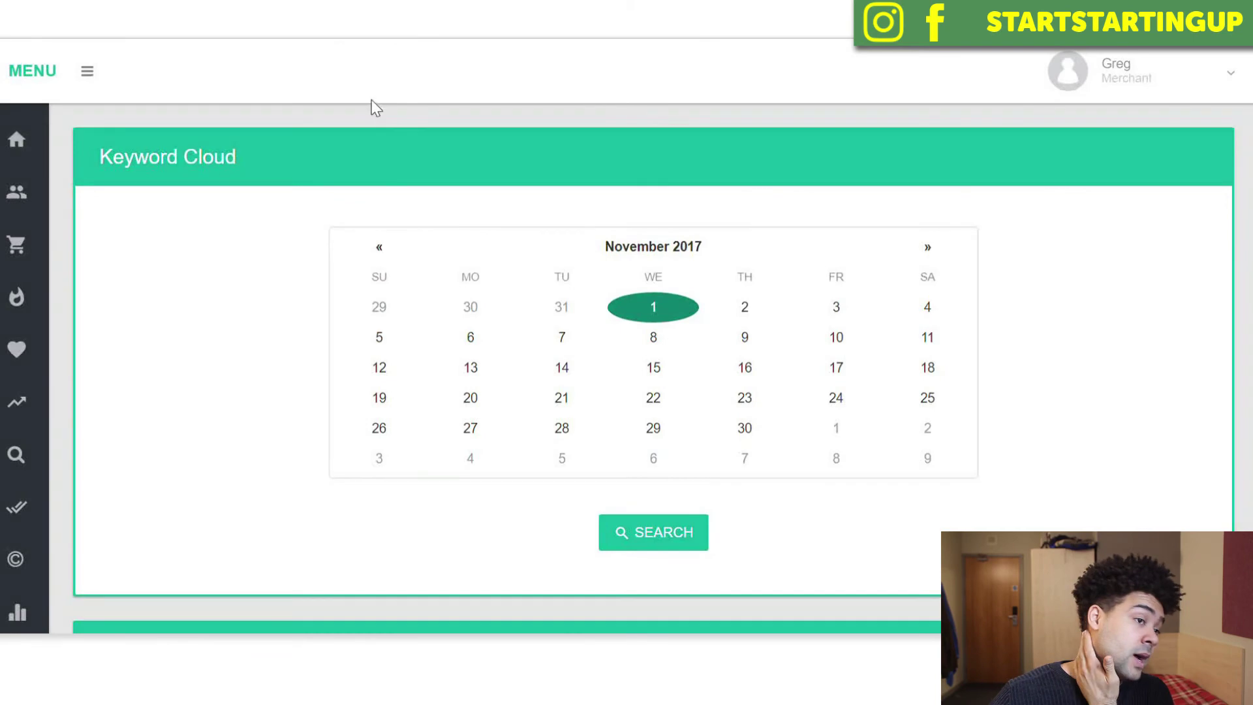